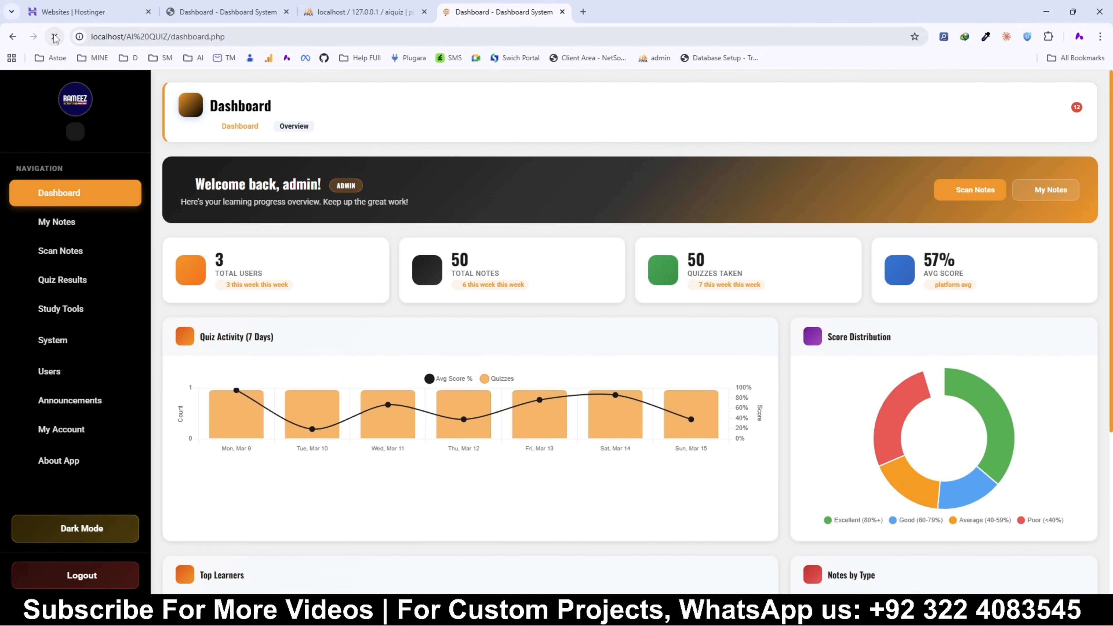
# Step: Start adding a new Custom PHP/HTML website from the Hostinger websites list
pyautogui.click(359, 12)
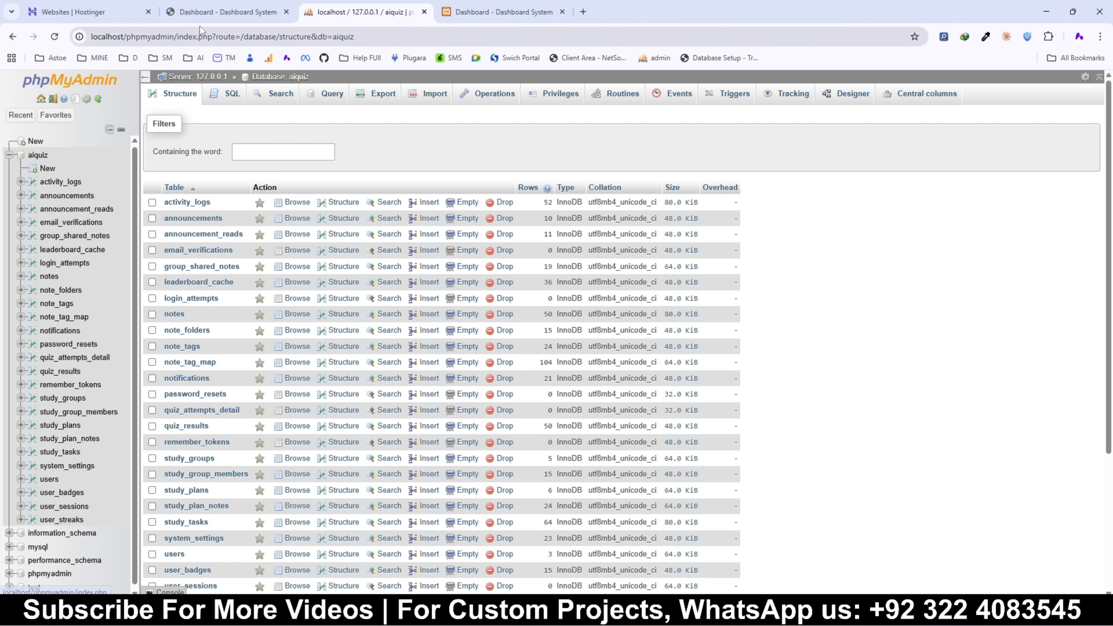
pyautogui.click(204, 13)
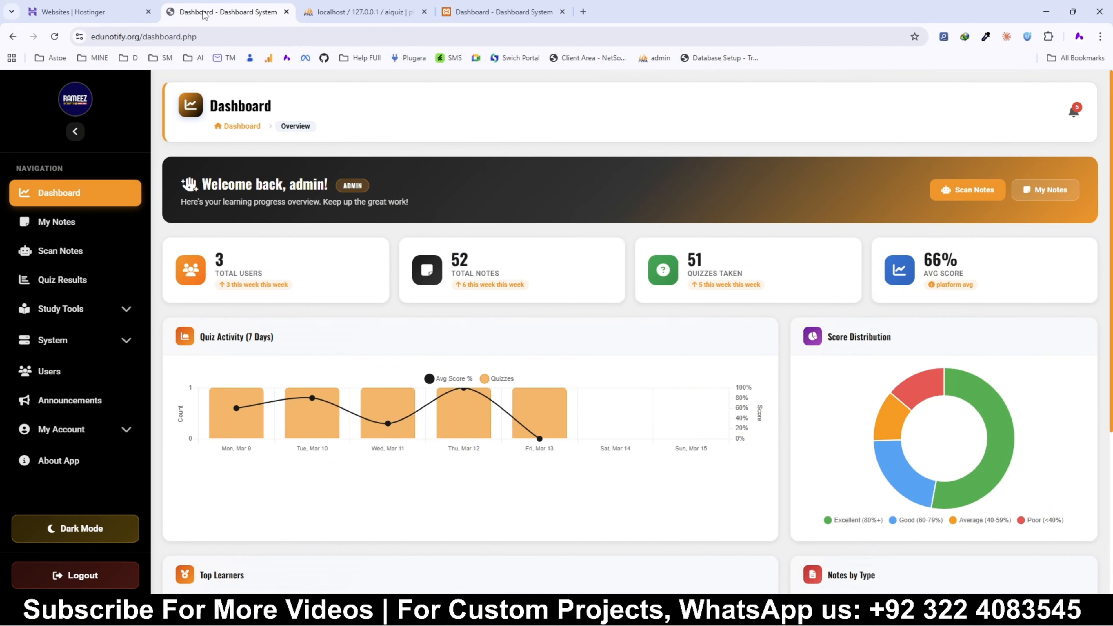
pyautogui.click(97, 12)
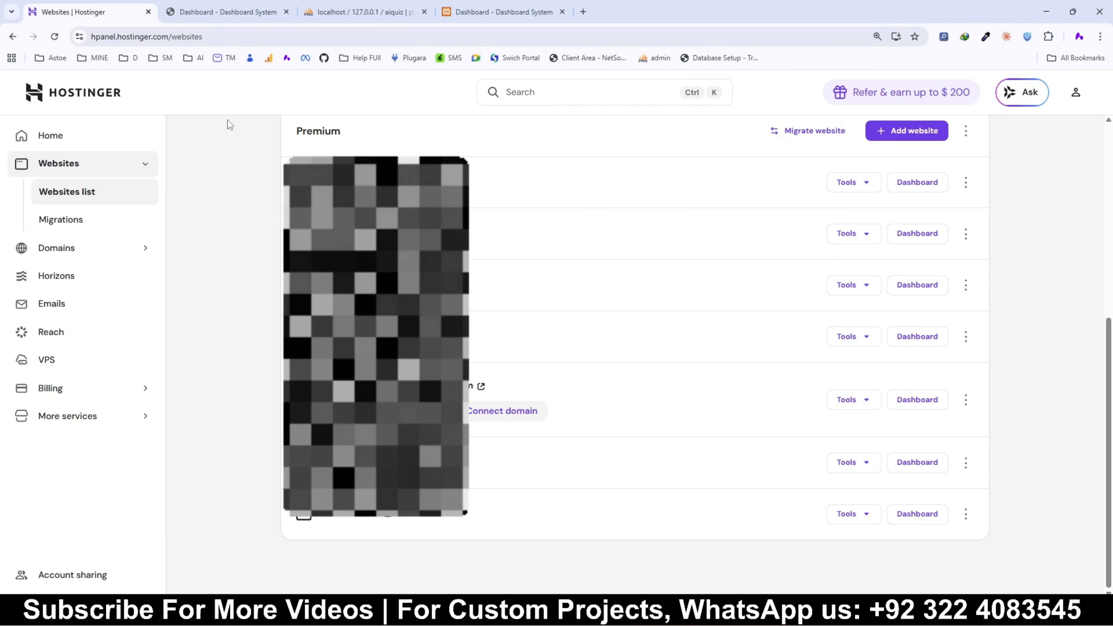
pyautogui.scroll(8, 326, 206)
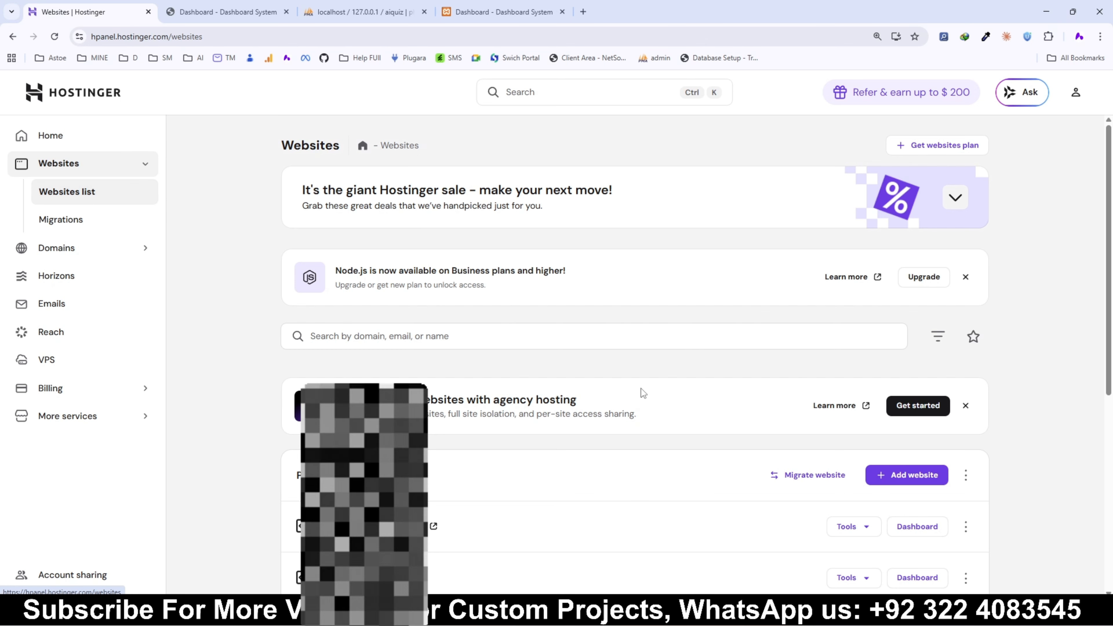
pyautogui.click(940, 479)
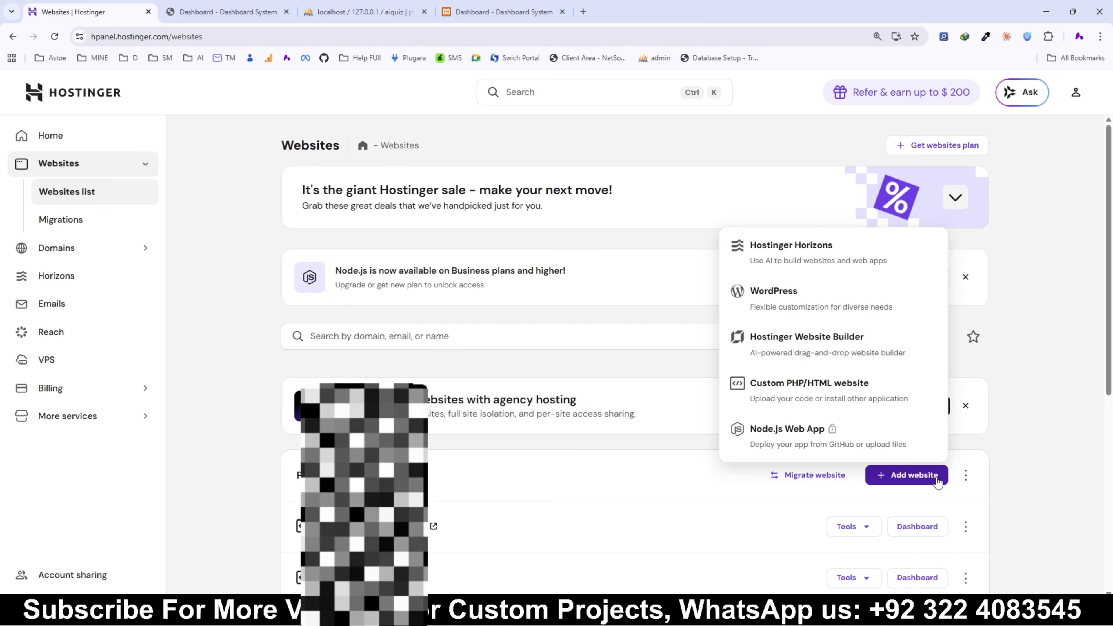
pyautogui.click(780, 399)
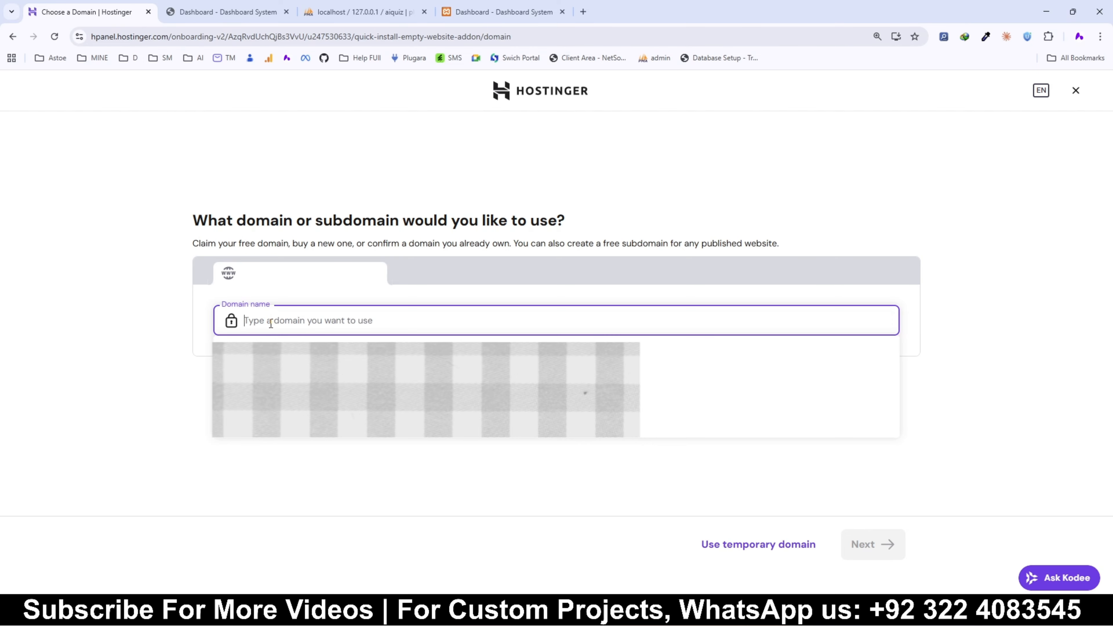
# Step: Enter test.edunotify.org as the website's domain and continue to build the site
pyautogui.write('test')
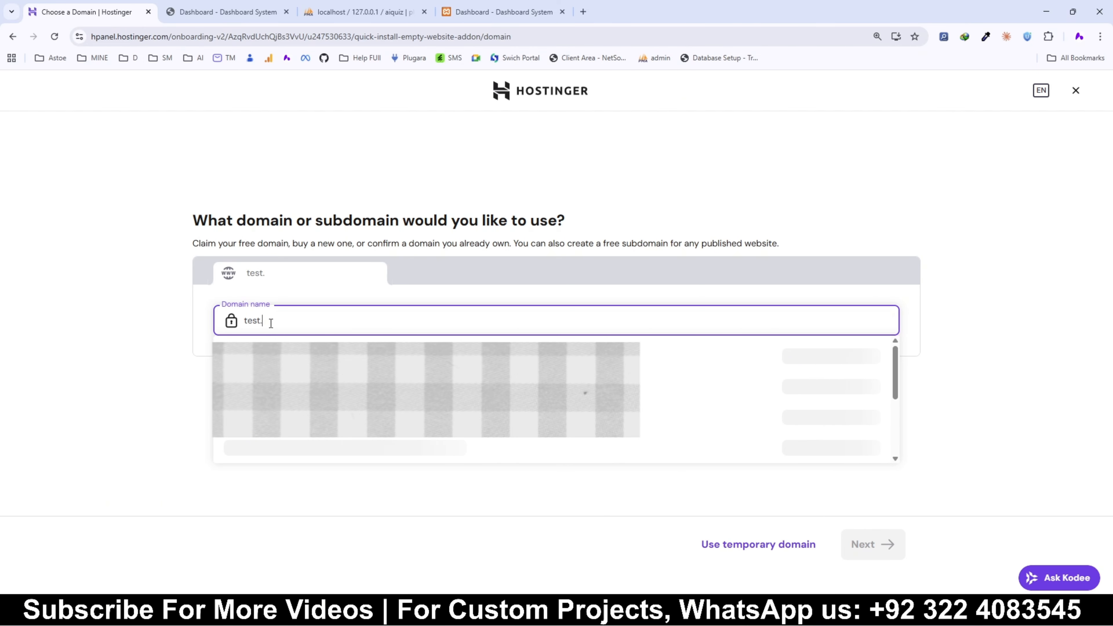
pyautogui.write('.edunotify.org')
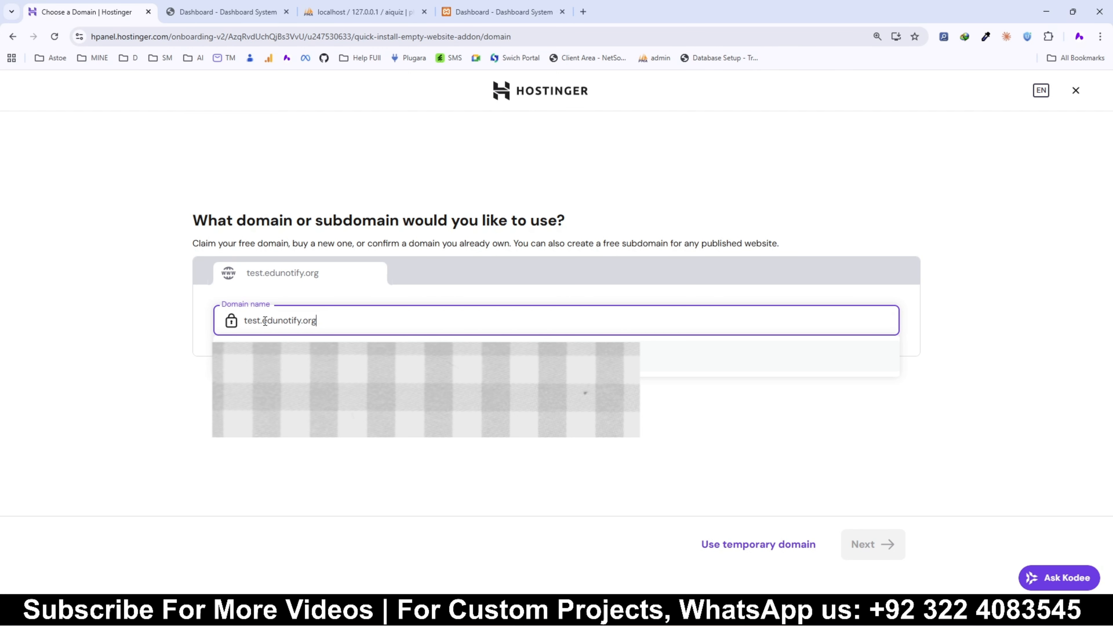
pyautogui.moveTo(265, 322); pyautogui.dragTo(241, 327)
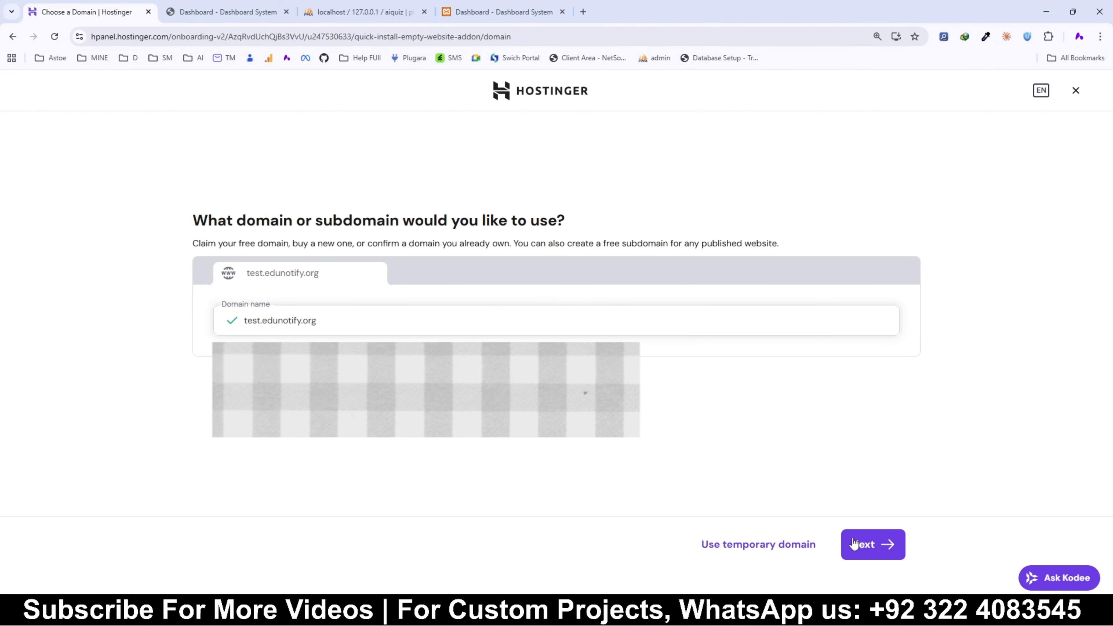
pyautogui.click(872, 544)
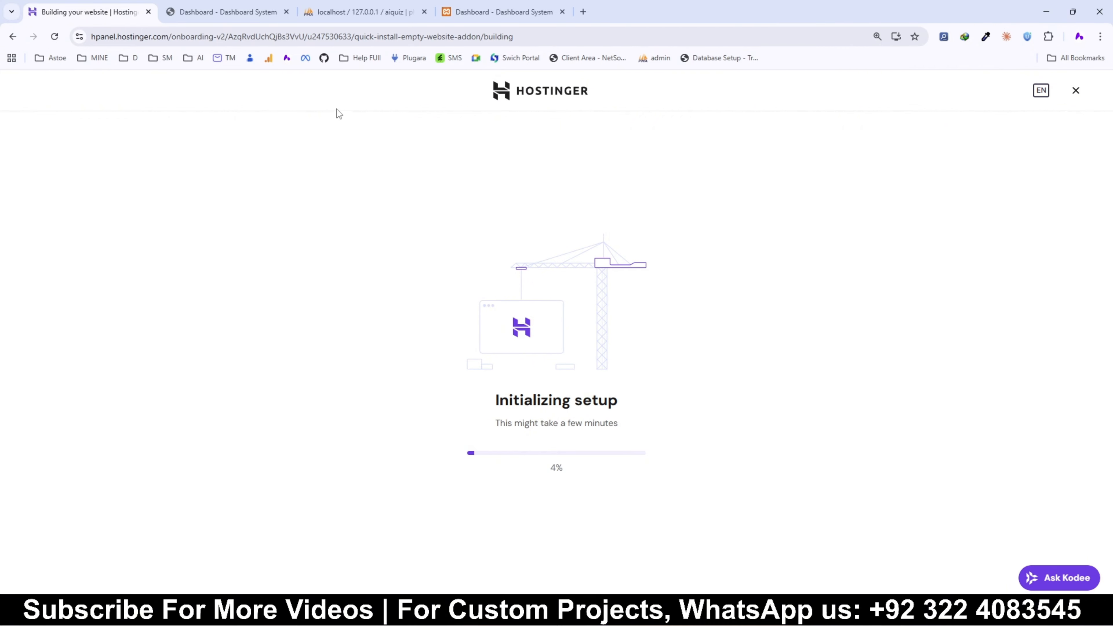
pyautogui.click(286, 12)
pyautogui.moveTo(106, 15); pyautogui.dragTo(386, 3)
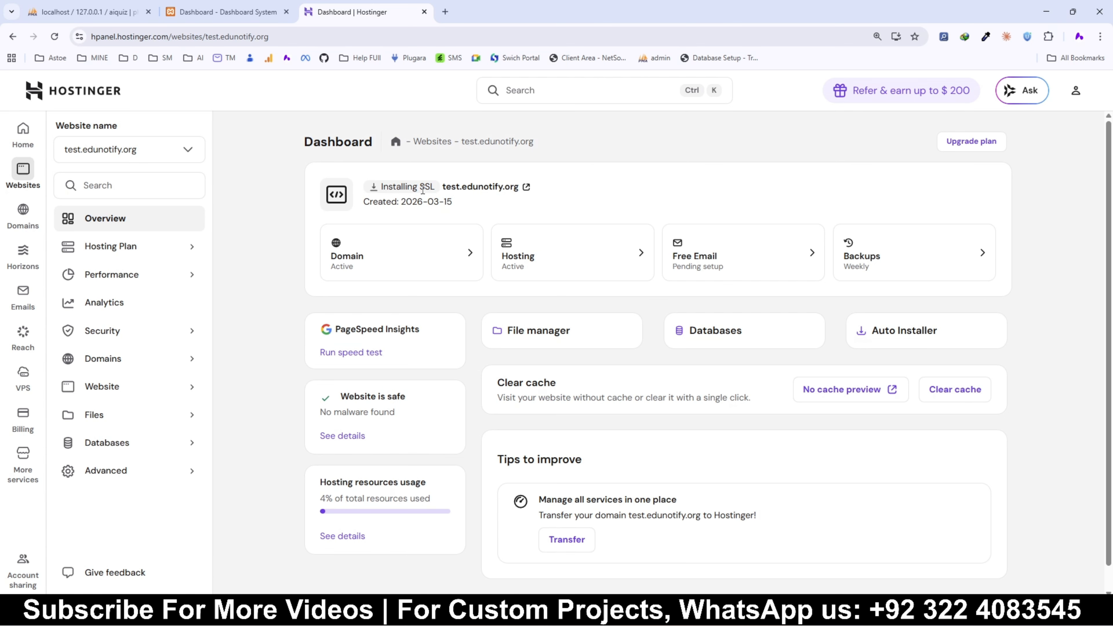
pyautogui.click(697, 333)
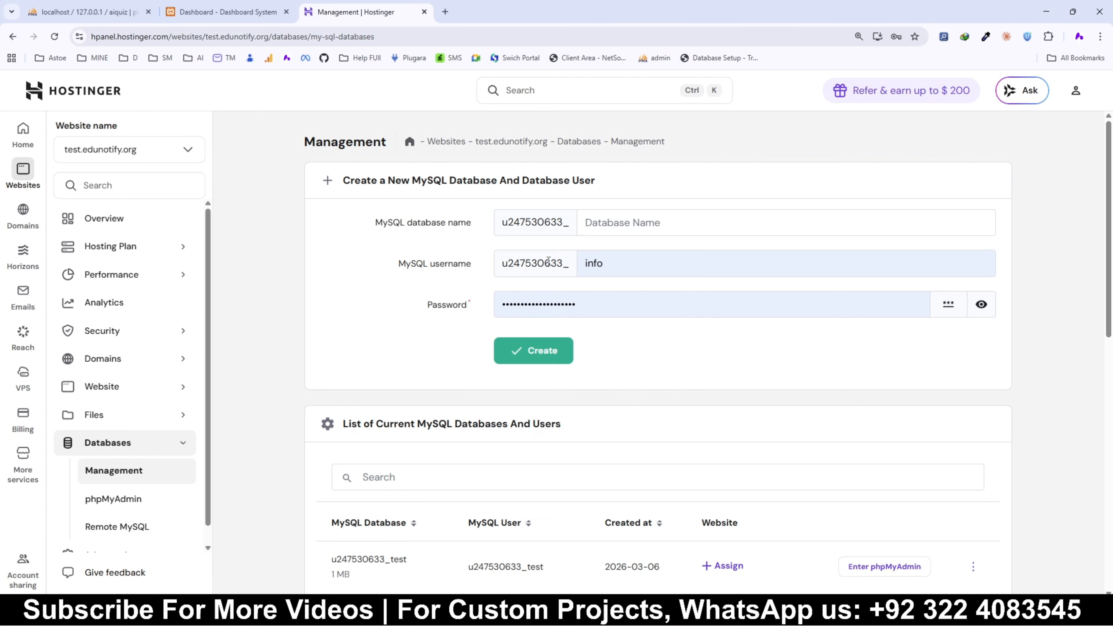
pyautogui.click(630, 222)
pyautogui.click(129, 220)
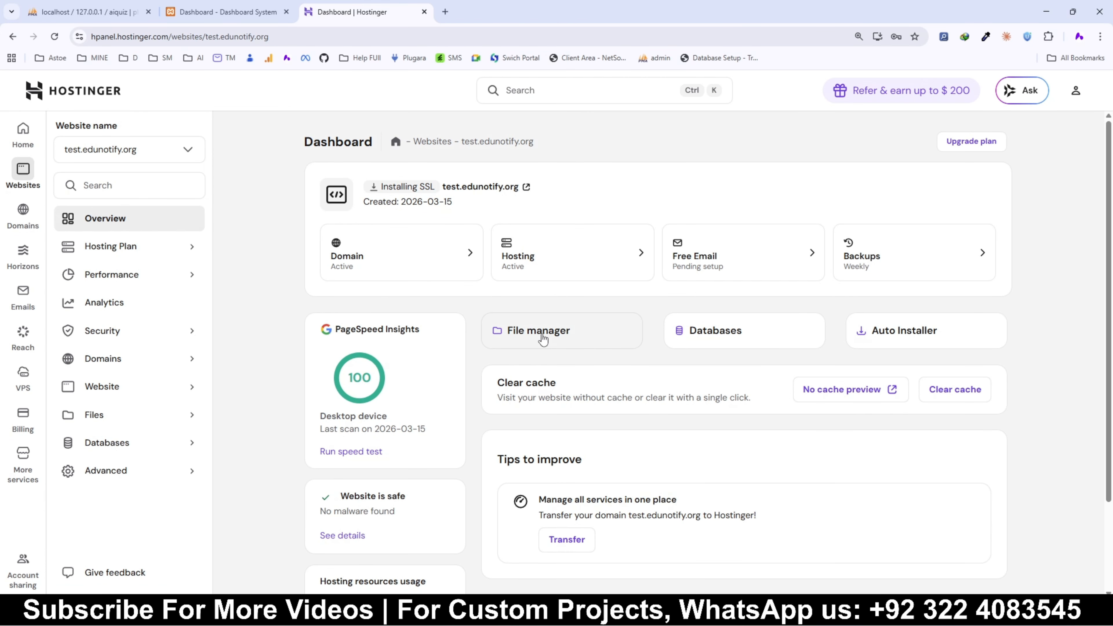
# Step: Open the site's file manager, then open test.edunotify.org in a new tab
pyautogui.click(557, 333)
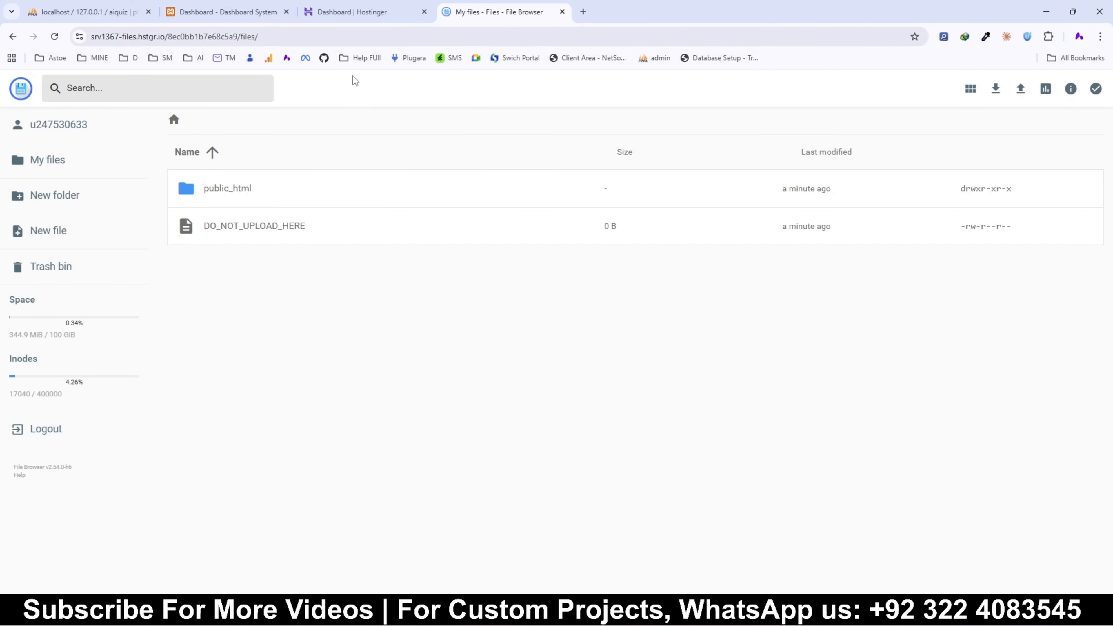
pyautogui.click(355, 12)
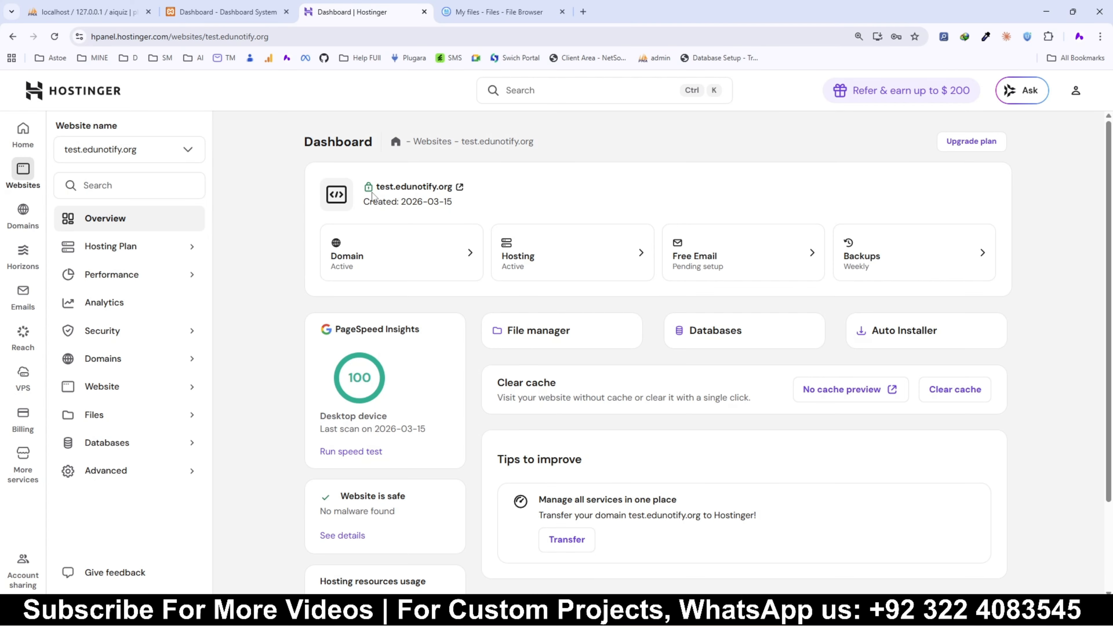
pyautogui.click(459, 187)
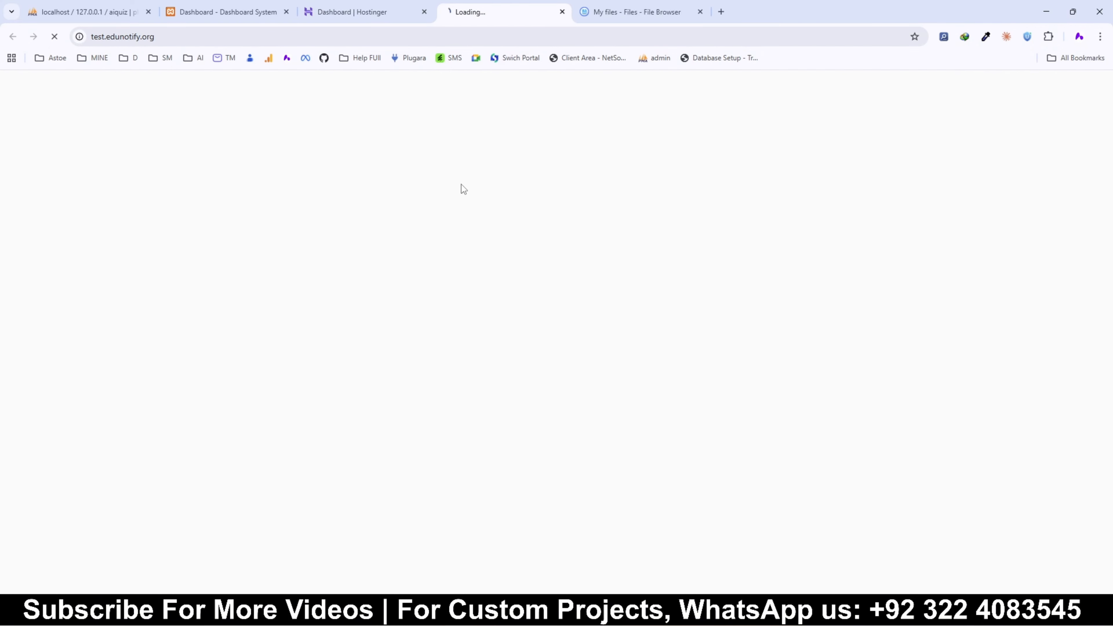
# Step: Open the public_html folder and permanently delete default.php
pyautogui.moveTo(480, 10); pyautogui.dragTo(621, 11)
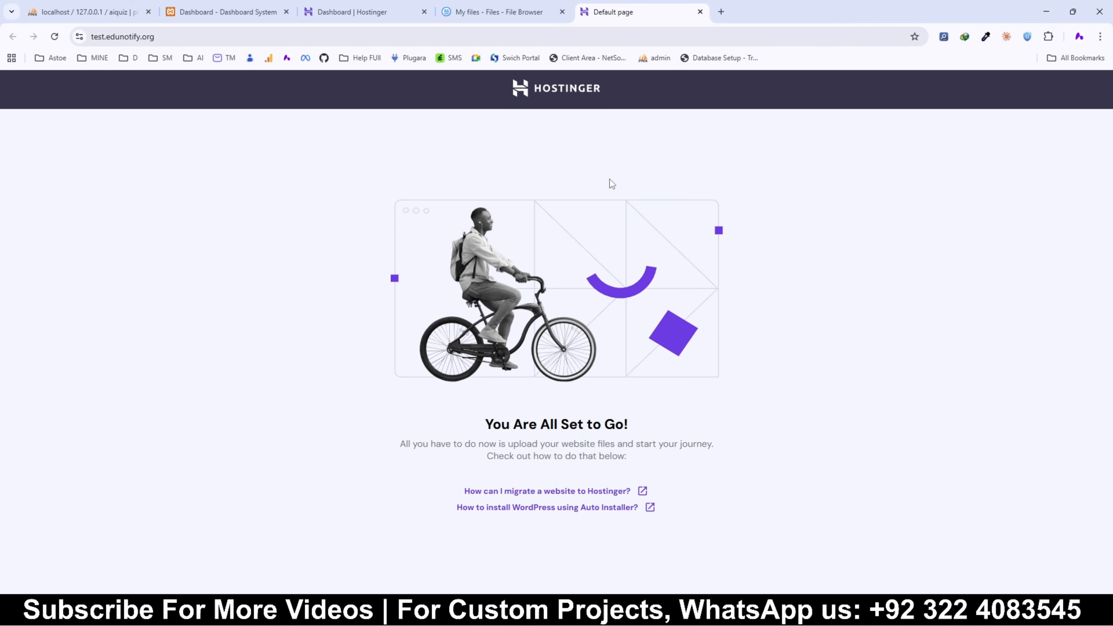
pyautogui.click(497, 14)
pyautogui.doubleClick(259, 192)
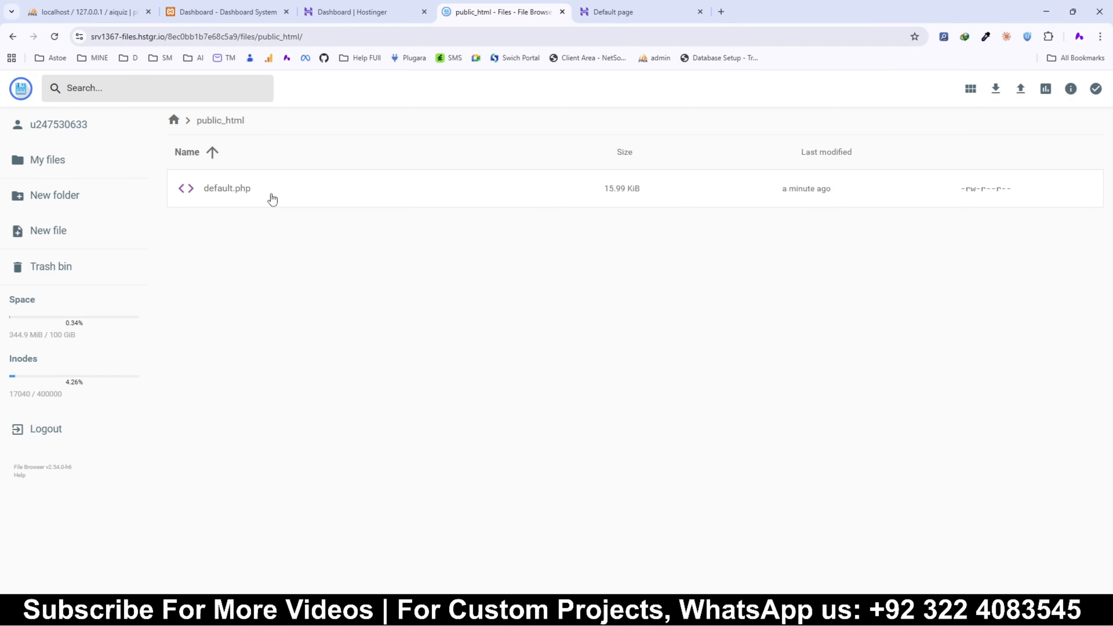
pyautogui.click(270, 193)
pyautogui.press('Delete')
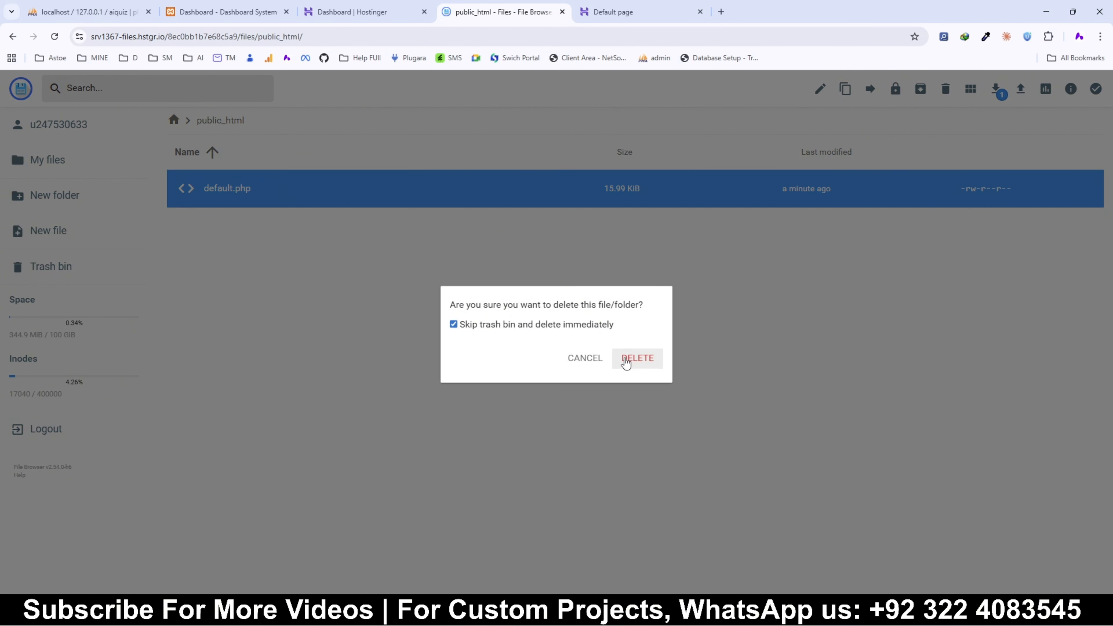
pyautogui.click(629, 359)
# Step: Reload the test.edunotify.org page and return to the file browser
pyautogui.click(675, 13)
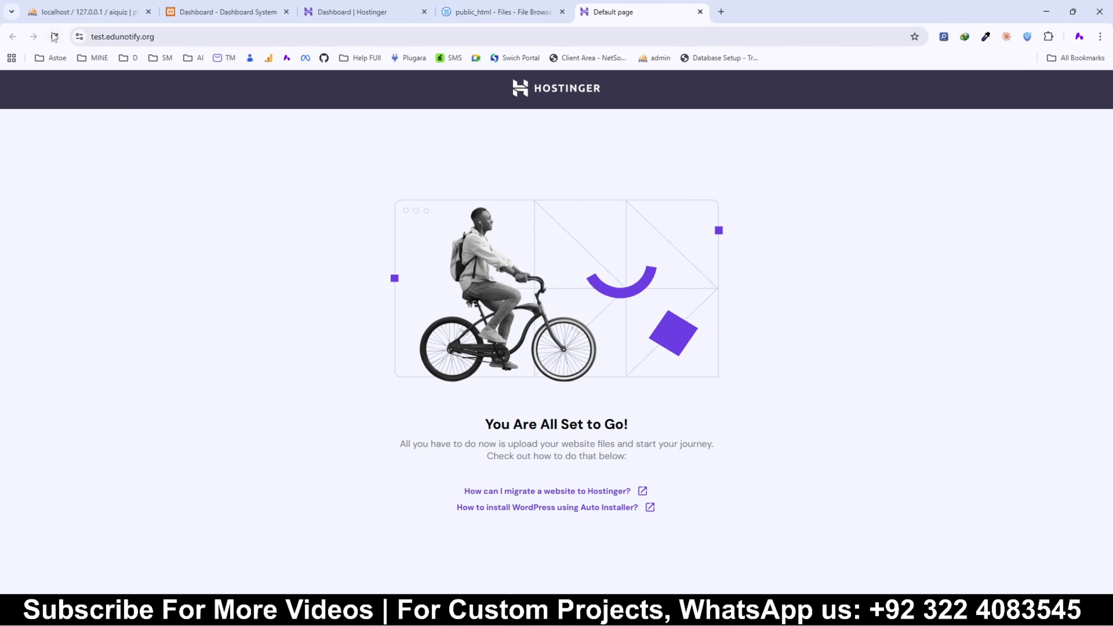
pyautogui.press('F5')
pyautogui.click(504, 11)
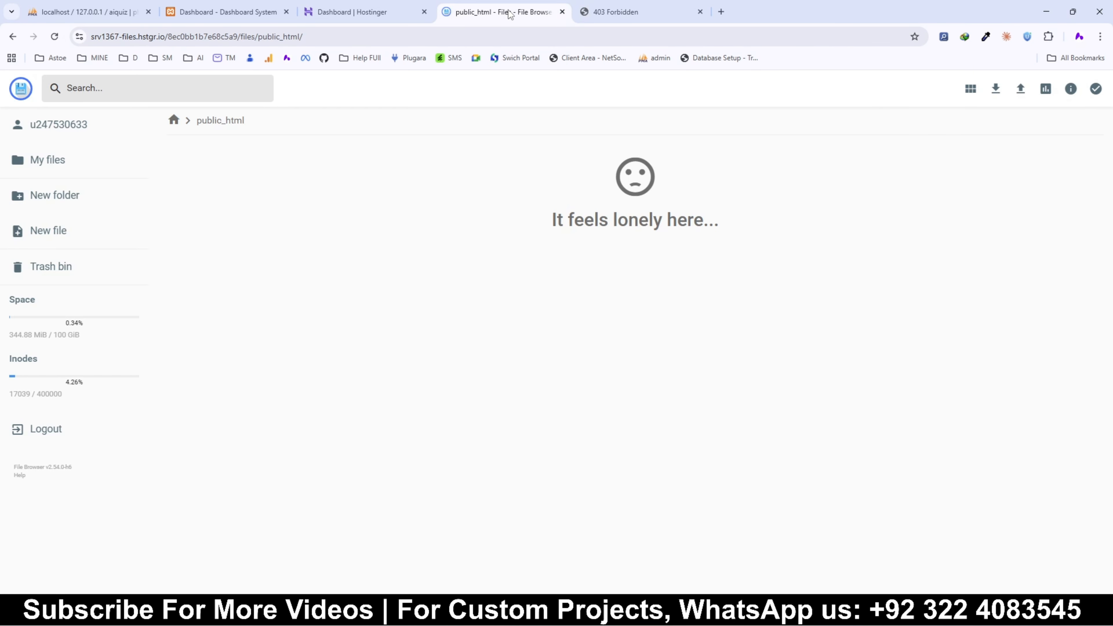
# Step: Upload all files from the Desktop folder AI BASED QUIZ APP into public_html
pyautogui.click(1021, 89)
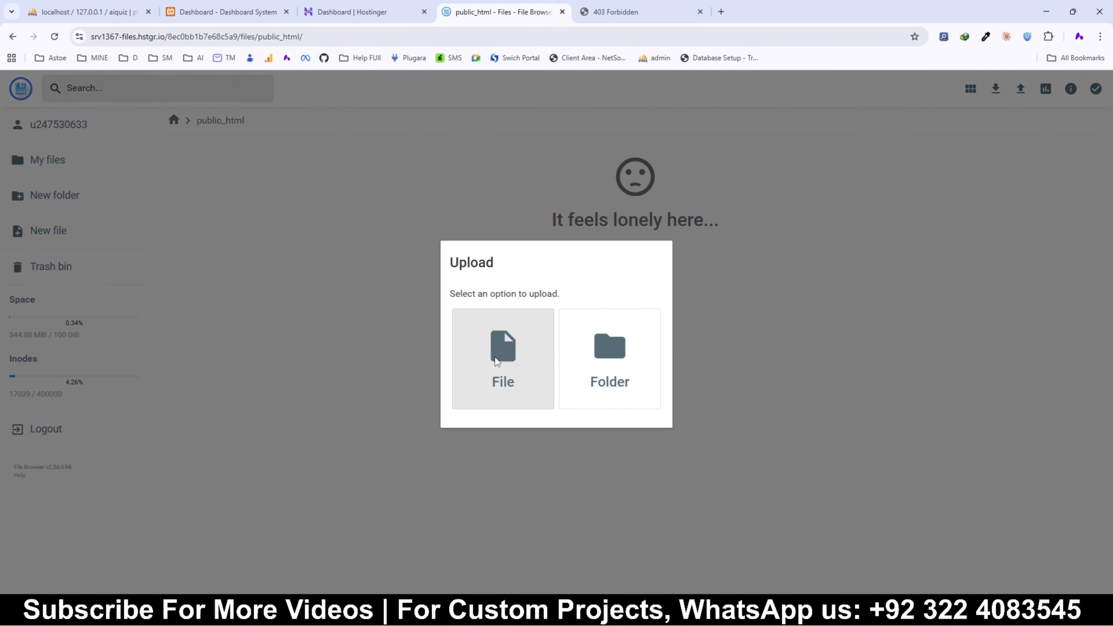
pyautogui.click(495, 357)
pyautogui.click(43, 137)
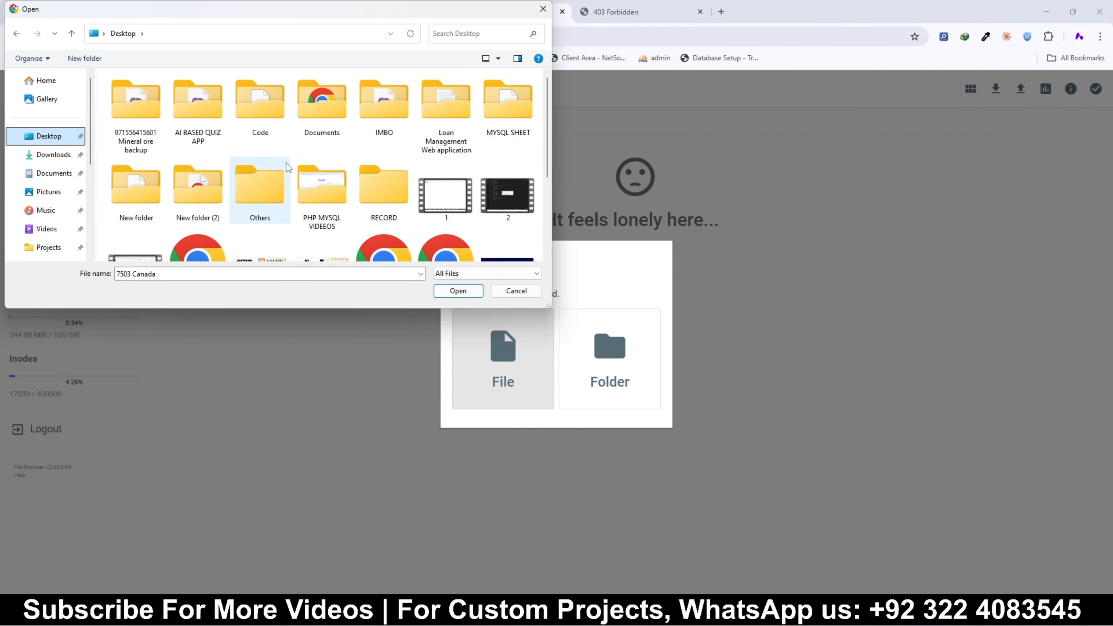
pyautogui.scroll(-3, 451, 144)
pyautogui.scroll(2, 416, 154)
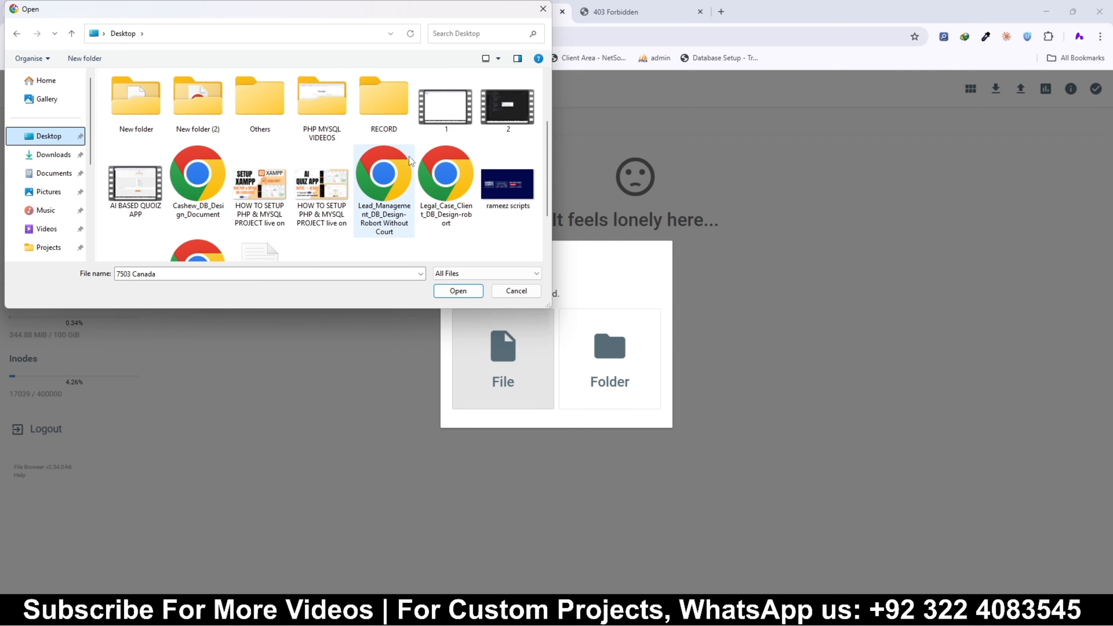
pyautogui.scroll(2, 397, 165)
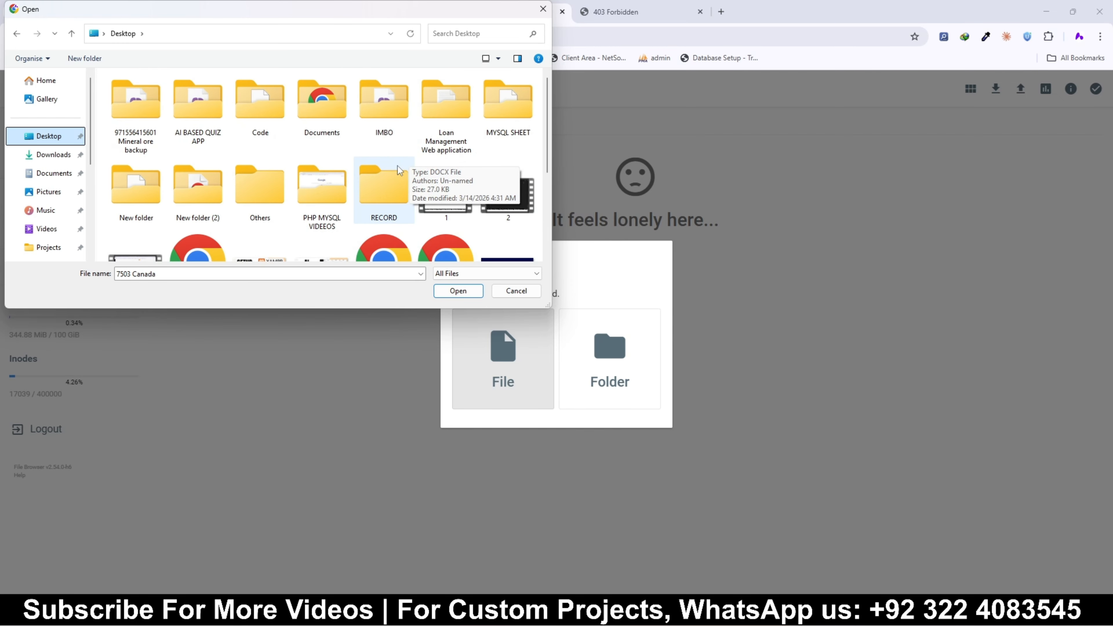
pyautogui.doubleClick(206, 111)
pyautogui.click(236, 159)
pyautogui.hotkey('ctrl', 'a')
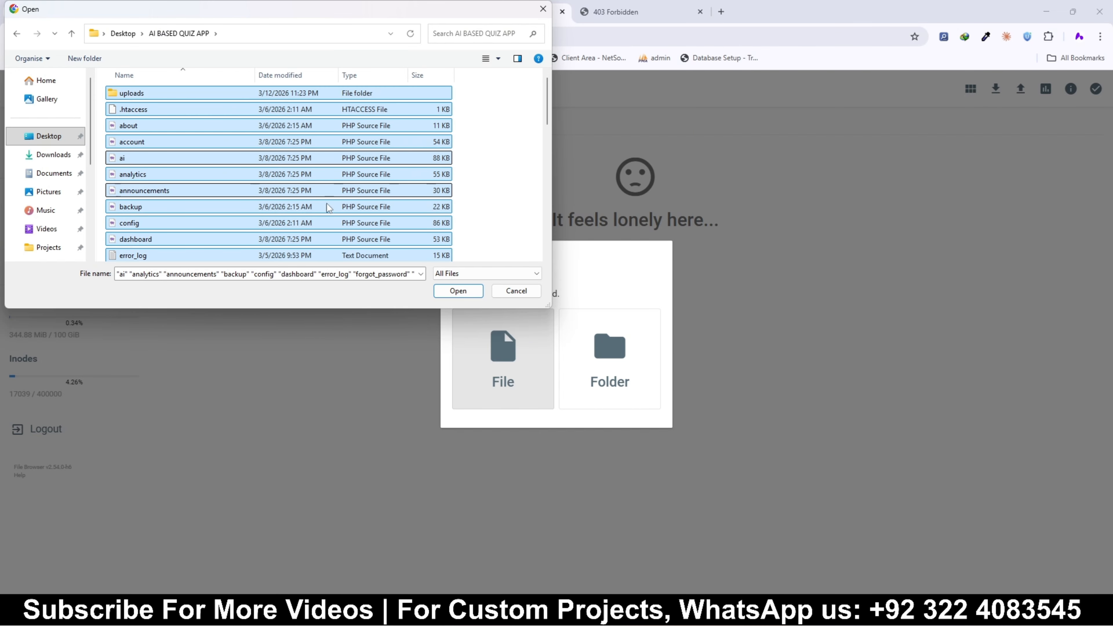
pyautogui.click(458, 292)
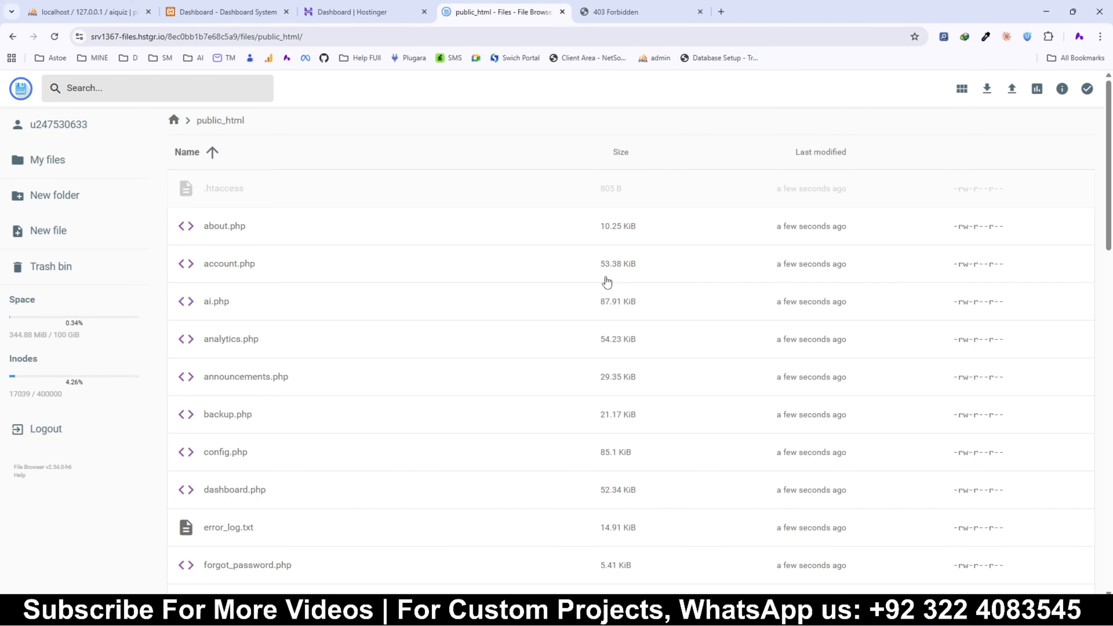
# Step: Open the site's MySQL database management and set the new database name to test2
pyautogui.click(360, 12)
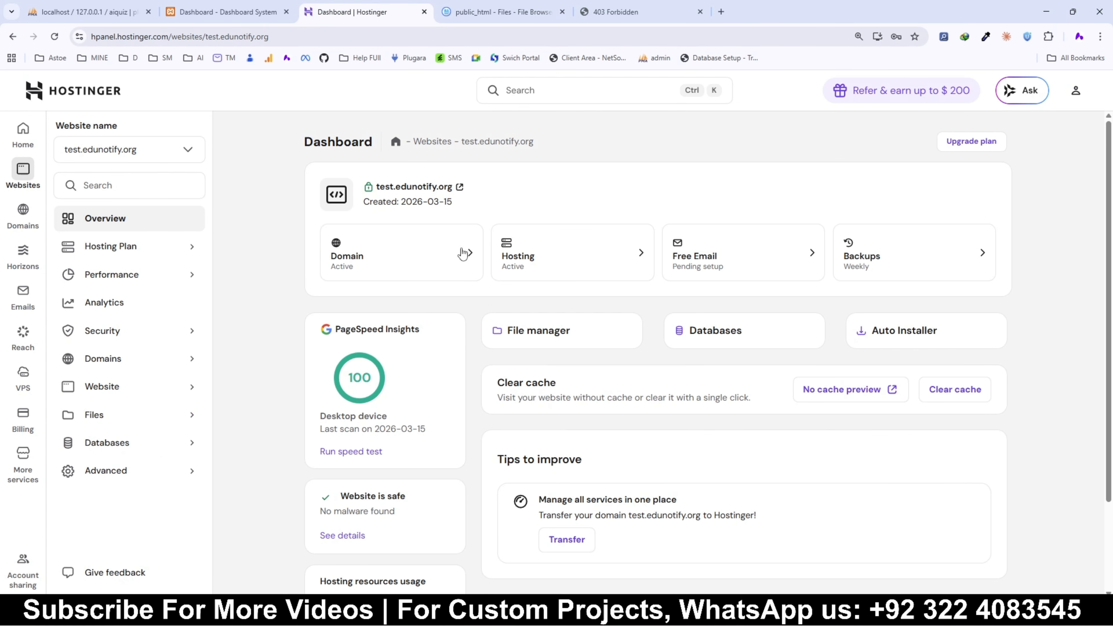
pyautogui.click(738, 338)
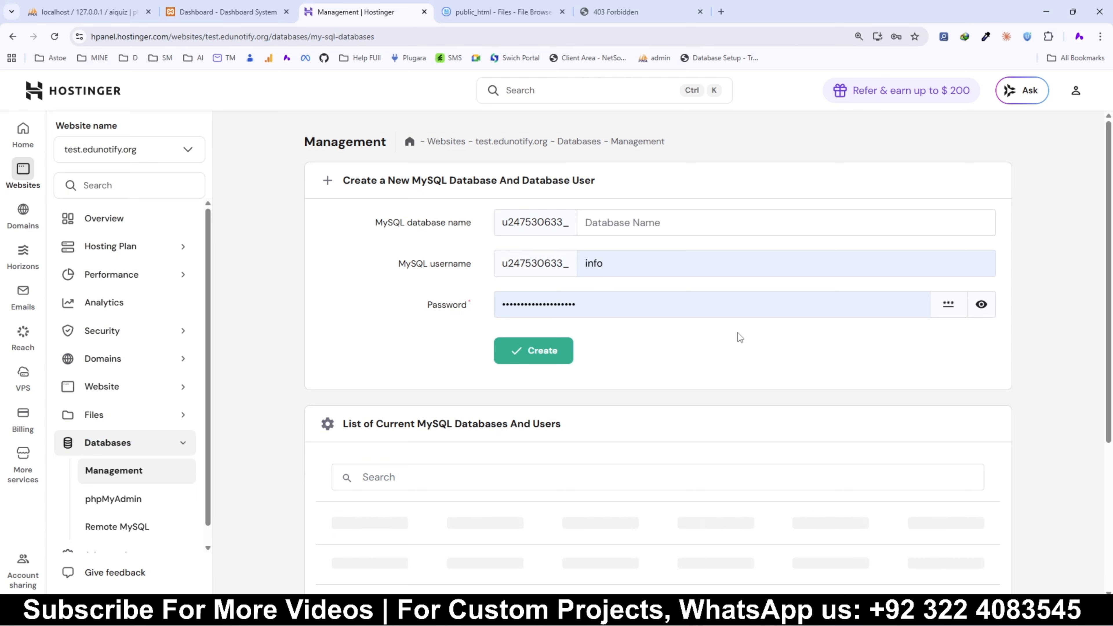
pyautogui.scroll(-4, 737, 332)
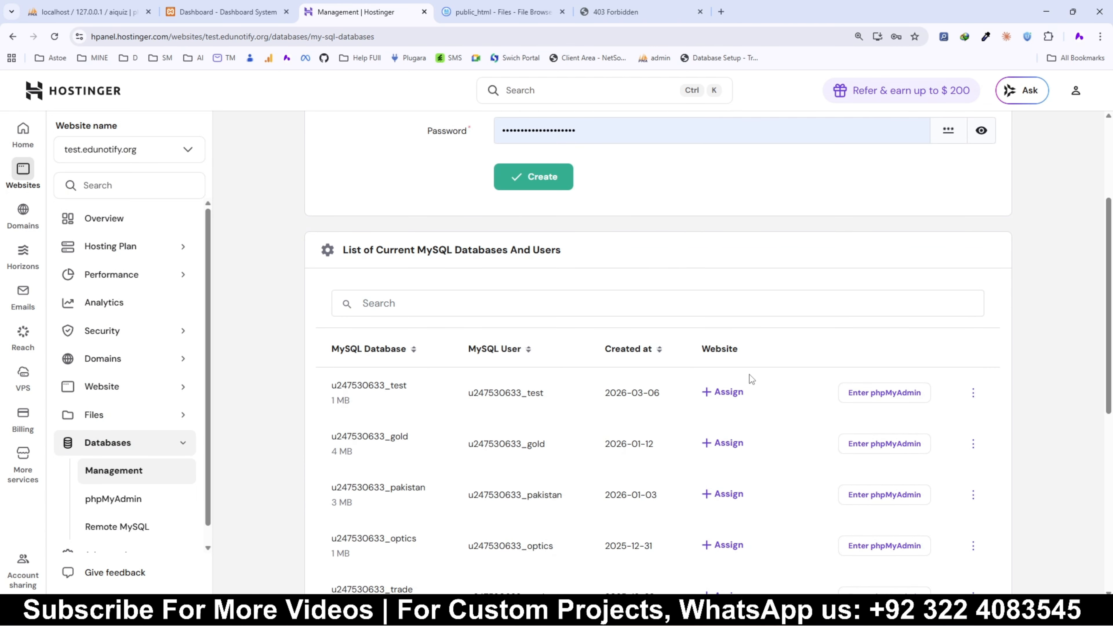
pyautogui.scroll(4, 750, 374)
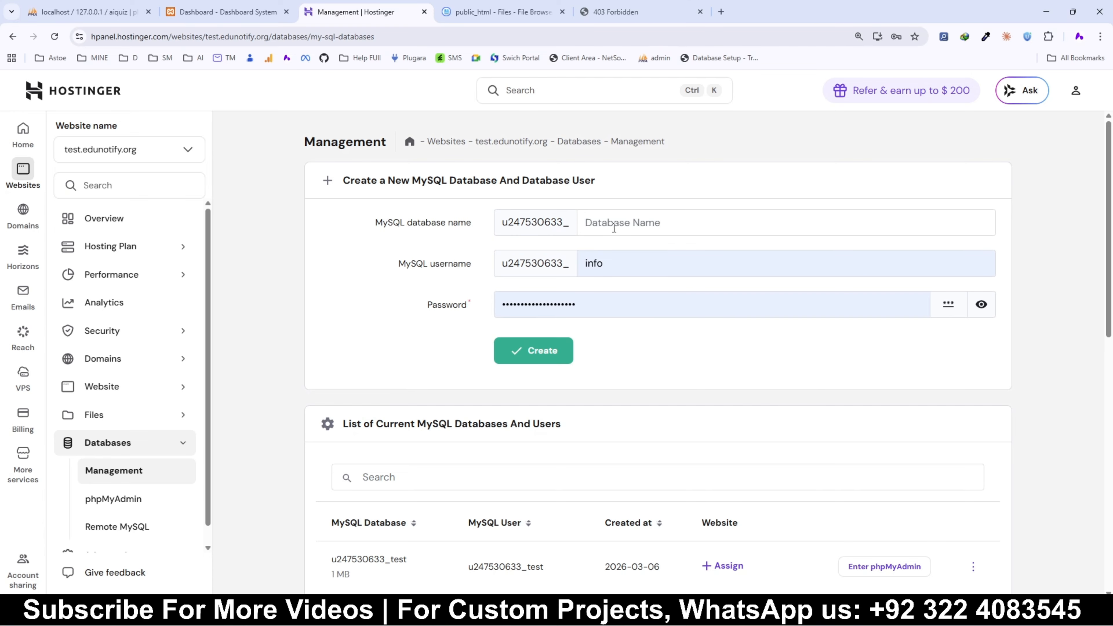
pyautogui.click(602, 218)
pyautogui.write('test2')
# Step: Set the MySQL username to test2, fill in the database password, and create the database and user
pyautogui.doubleClick(601, 218)
pyautogui.hotkey('ctrl', 'c')
pyautogui.click(602, 263)
pyautogui.doubleClick(603, 263)
pyautogui.hotkey('ctrl', 'v')
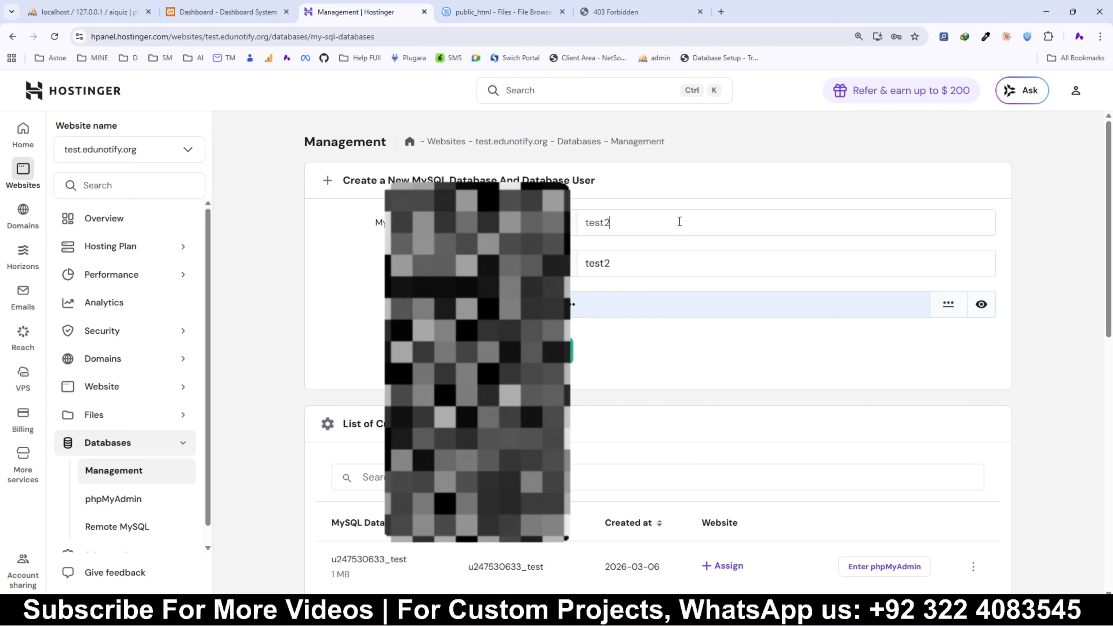
pyautogui.press('Tab')
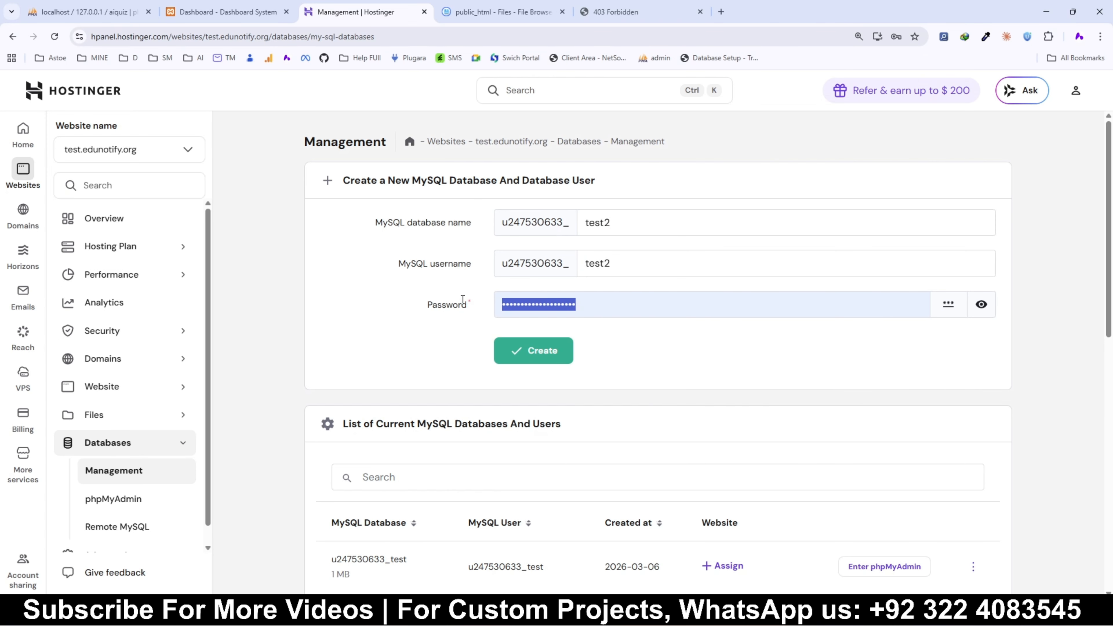
pyautogui.click(463, 299)
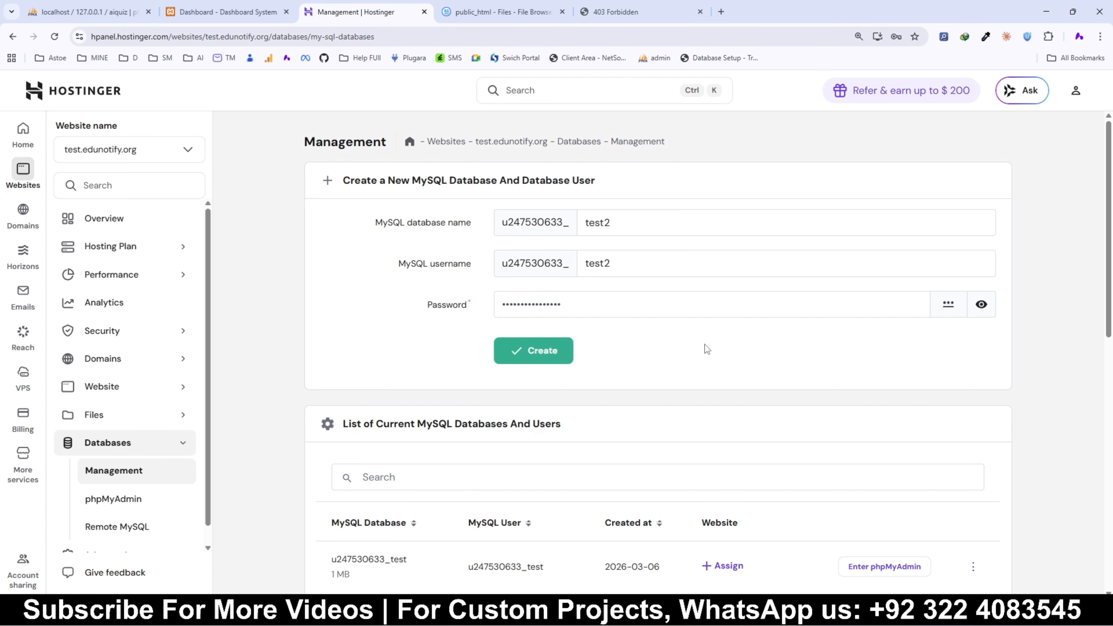
pyautogui.click(533, 350)
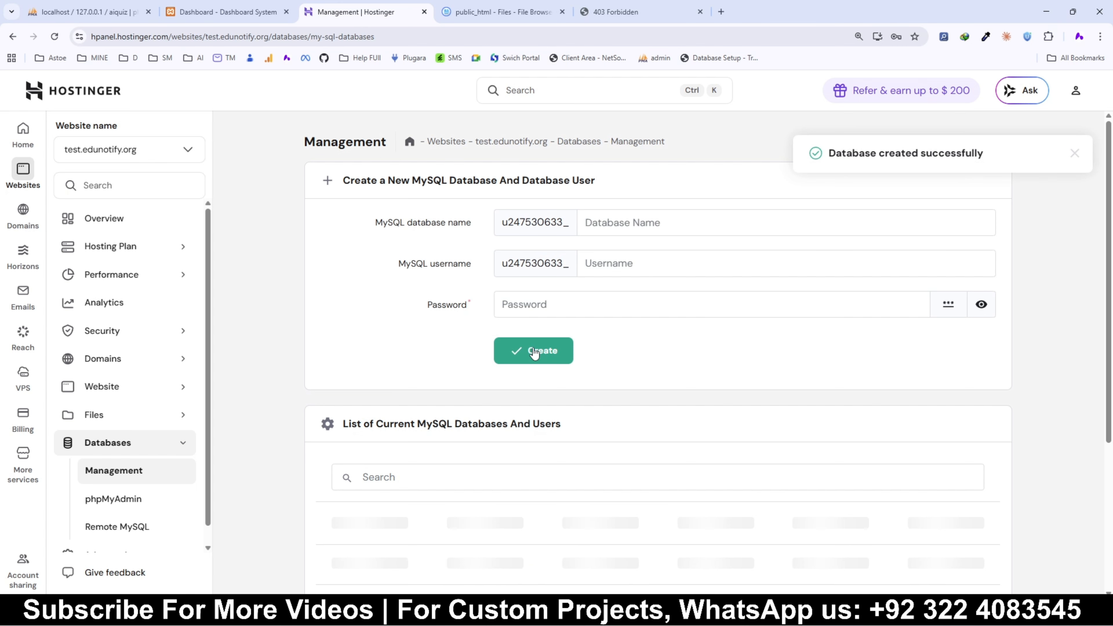
# Step: Open phpMyAdmin for the new test2 database from the database list
pyautogui.scroll(-3, 623, 366)
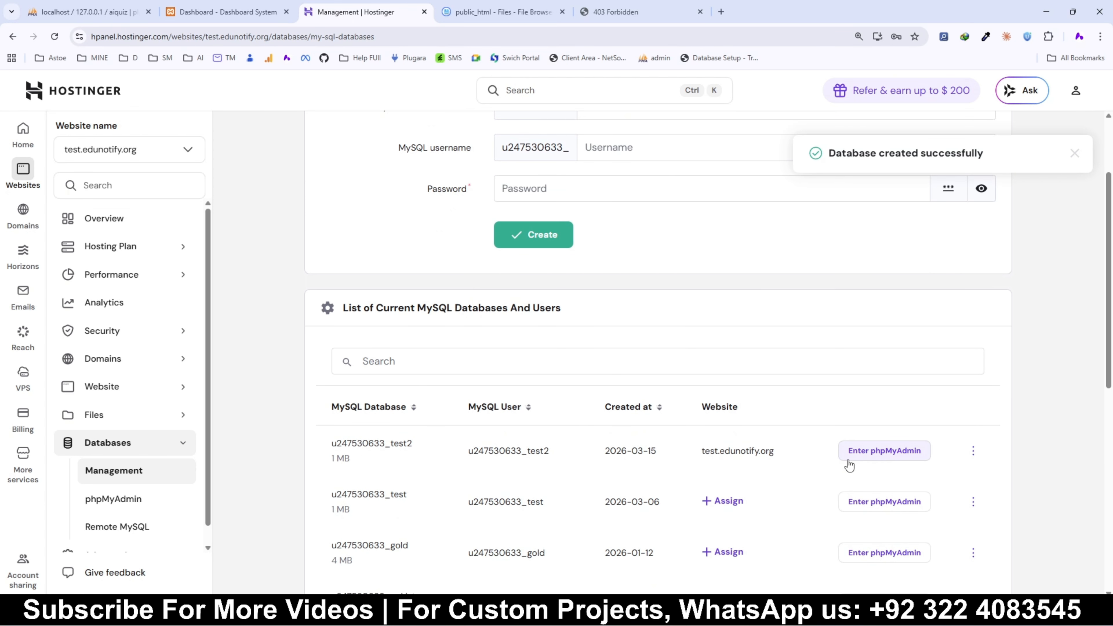
pyautogui.moveTo(780, 455); pyautogui.dragTo(699, 451)
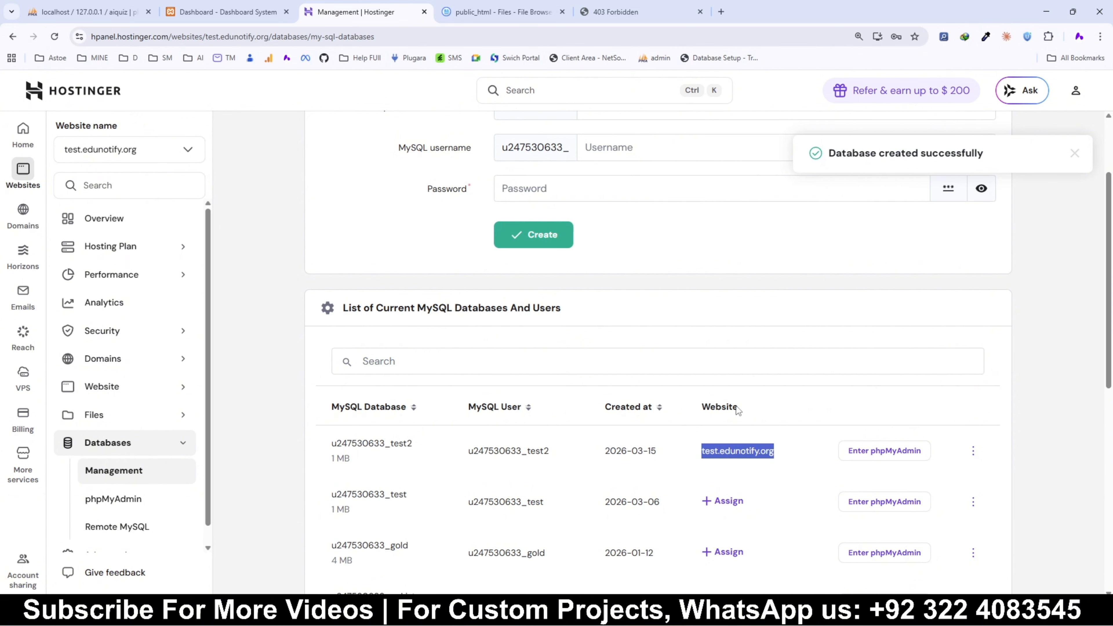
pyautogui.click(884, 456)
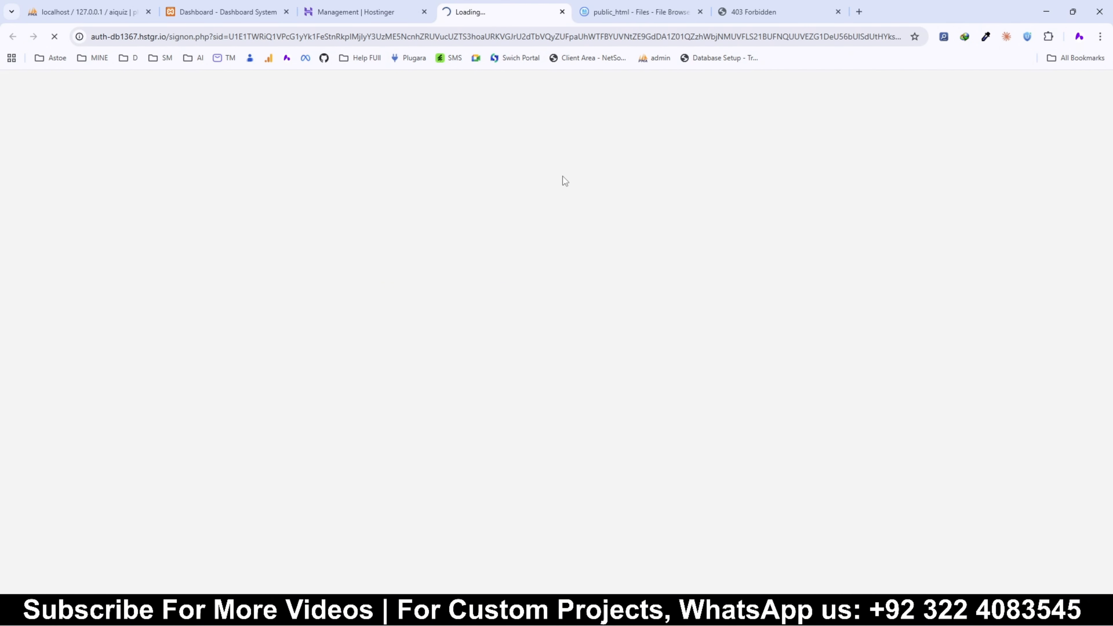
# Step: Compare the local aiquiz database with the hosted test2 database in phpMyAdmin, switching between browser tabs
pyautogui.click(195, 6)
pyautogui.click(88, 12)
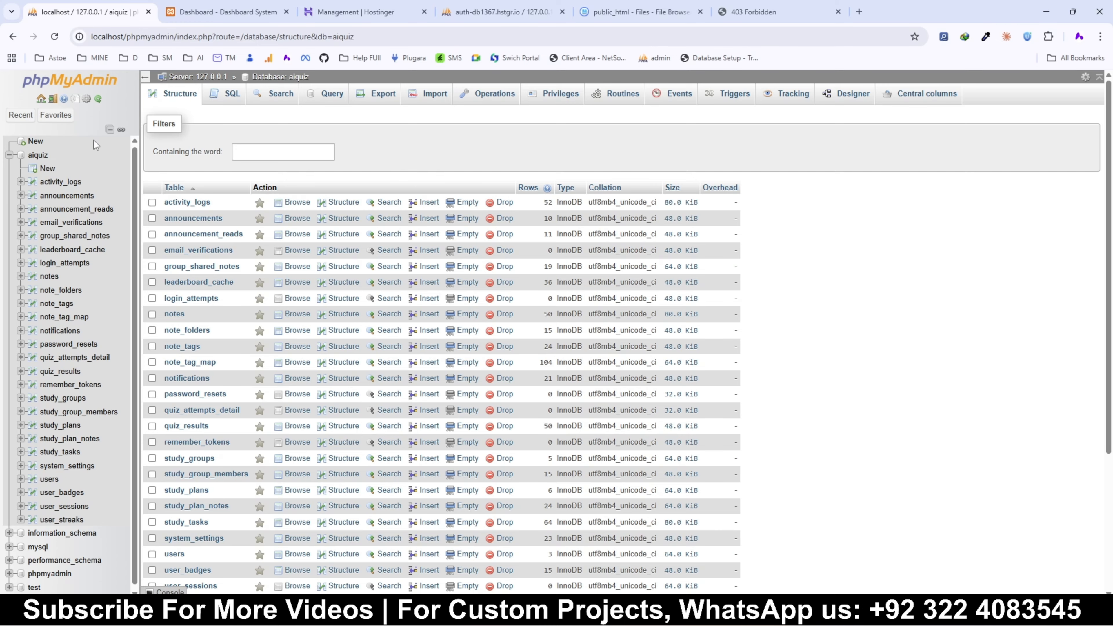
pyautogui.click(526, 6)
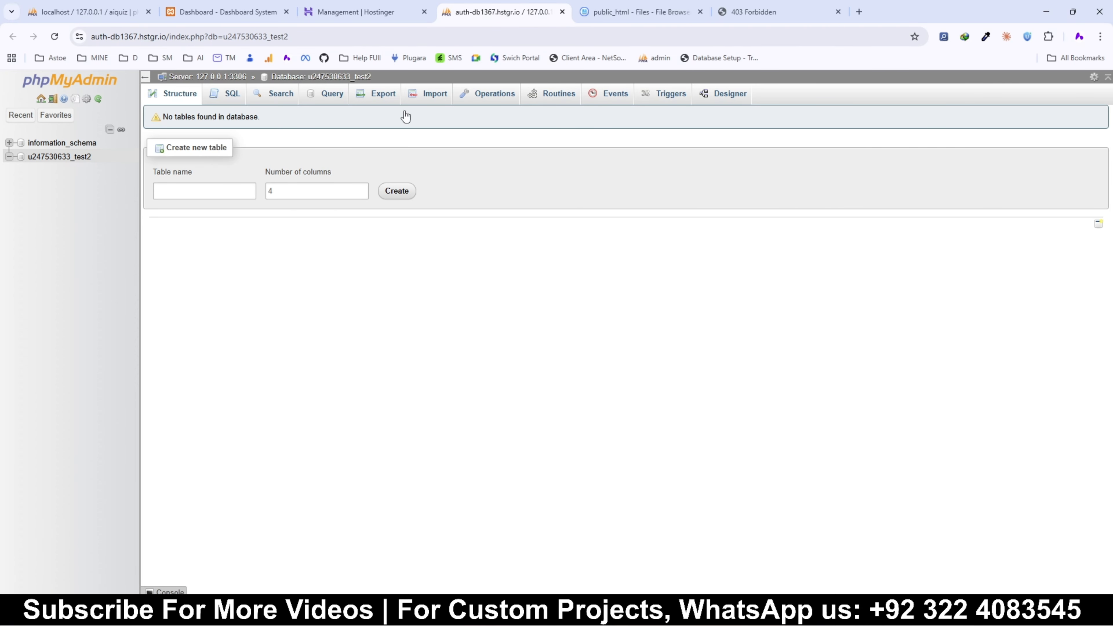
pyautogui.click(39, 159)
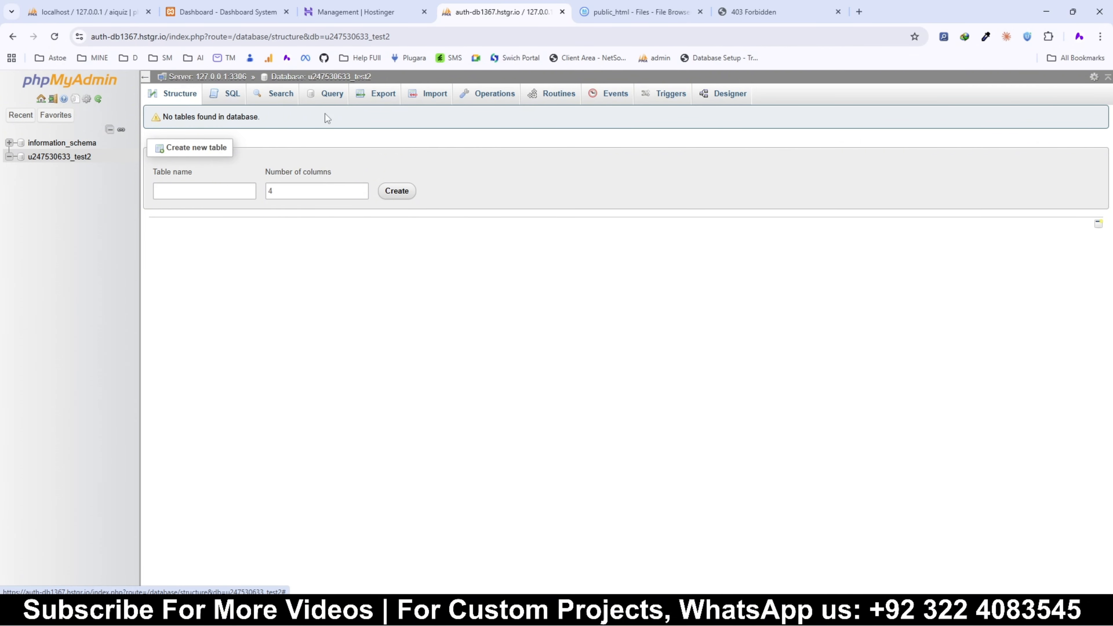
pyautogui.click(358, 12)
pyautogui.scroll(3, 507, 274)
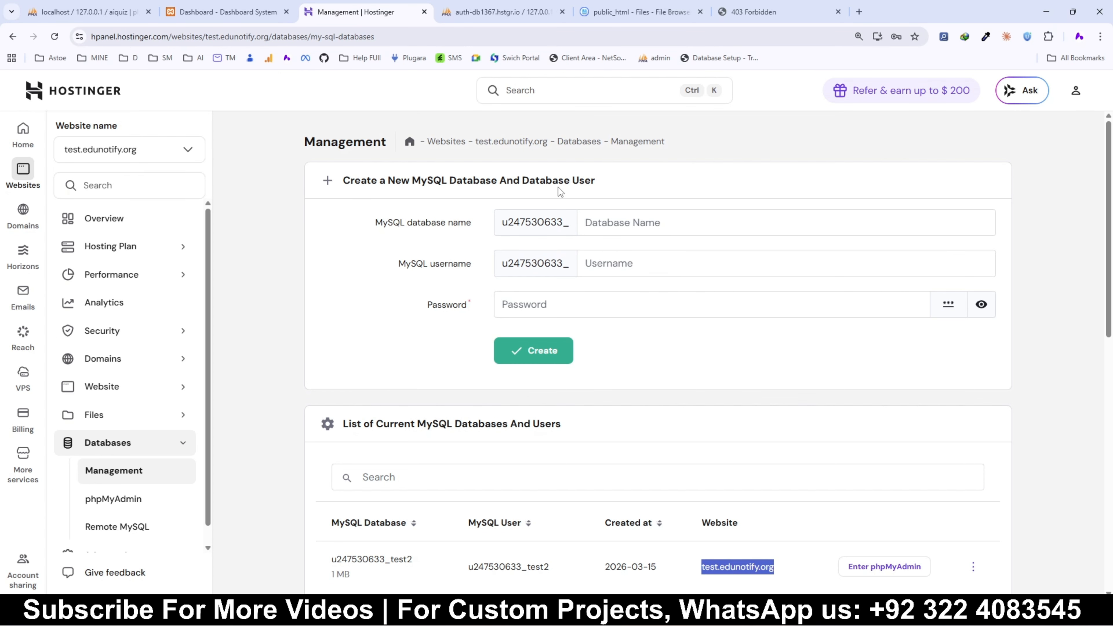
pyautogui.click(504, 12)
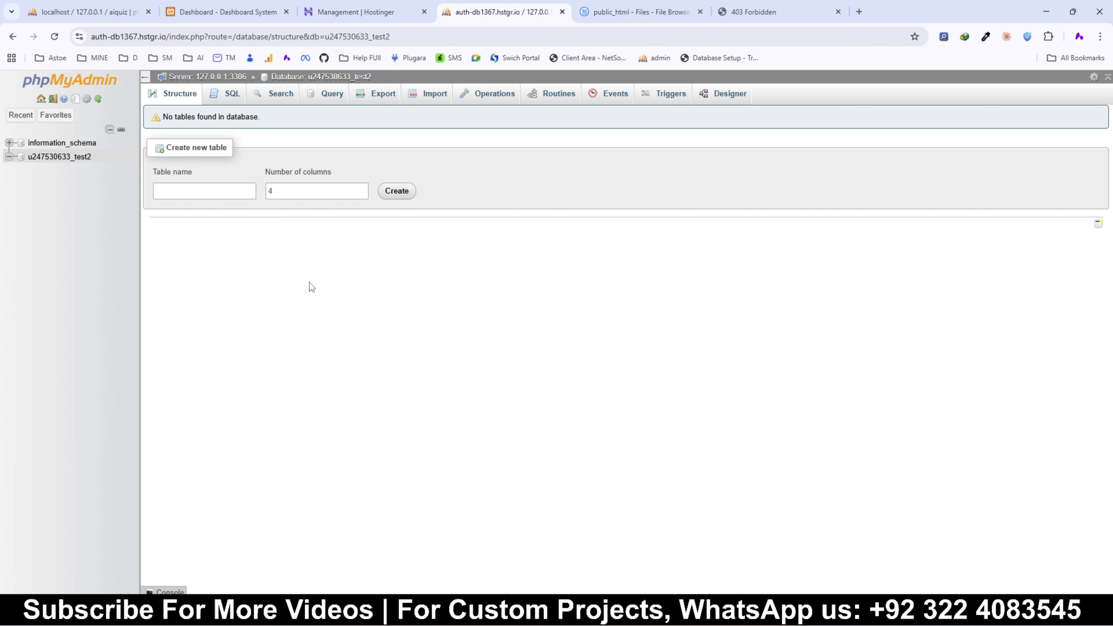
# Step: Return to the public_html file browser and locate config.php among the uploaded files
pyautogui.click(602, 7)
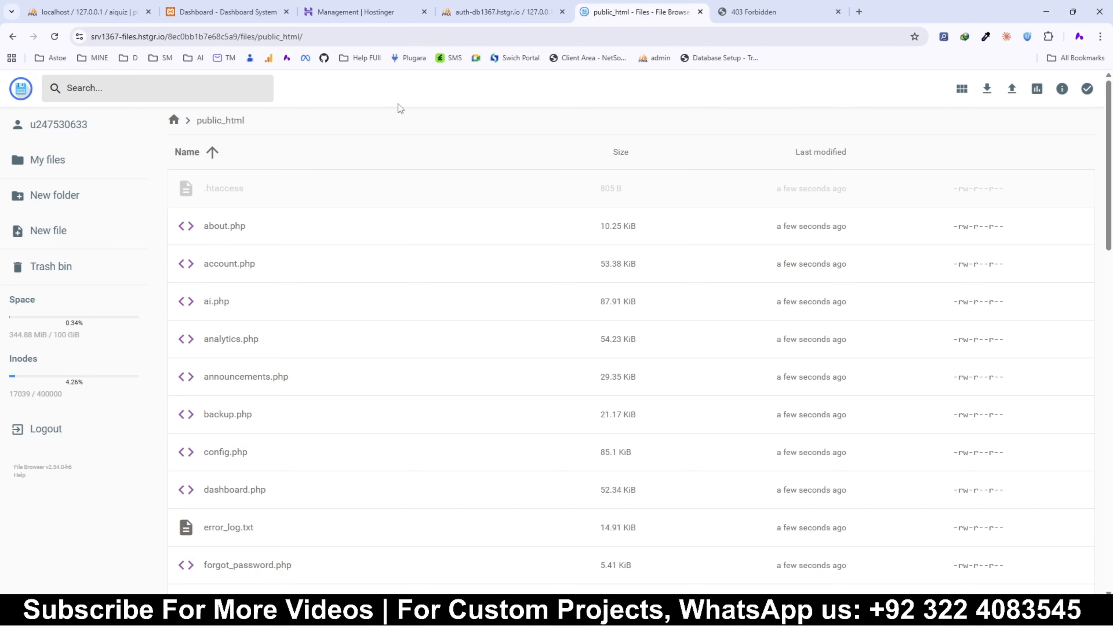
pyautogui.scroll(-2, 243, 381)
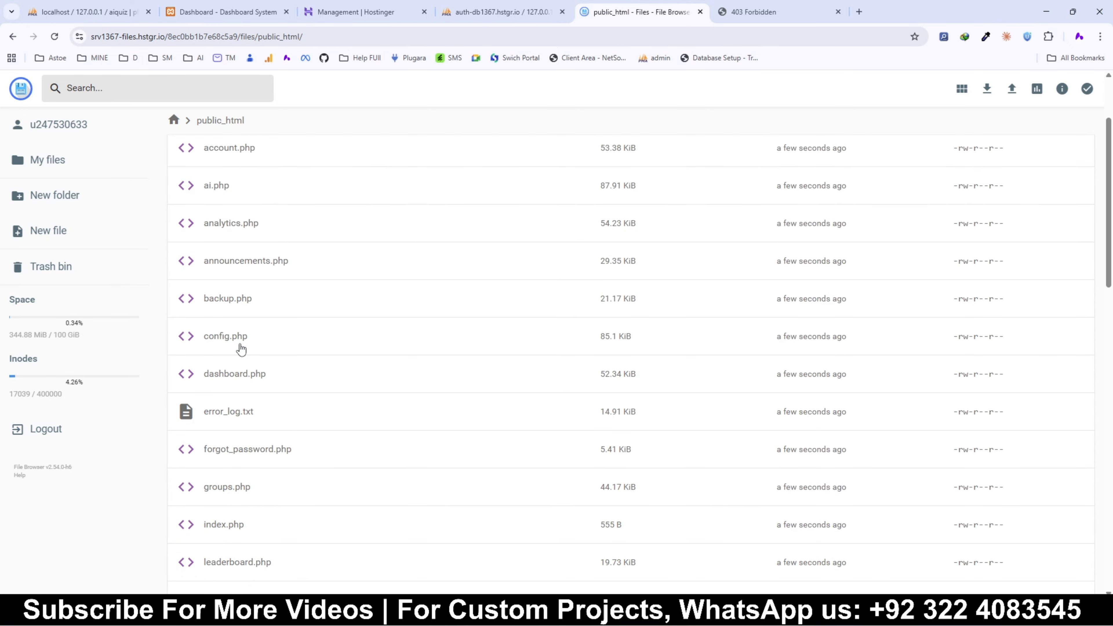